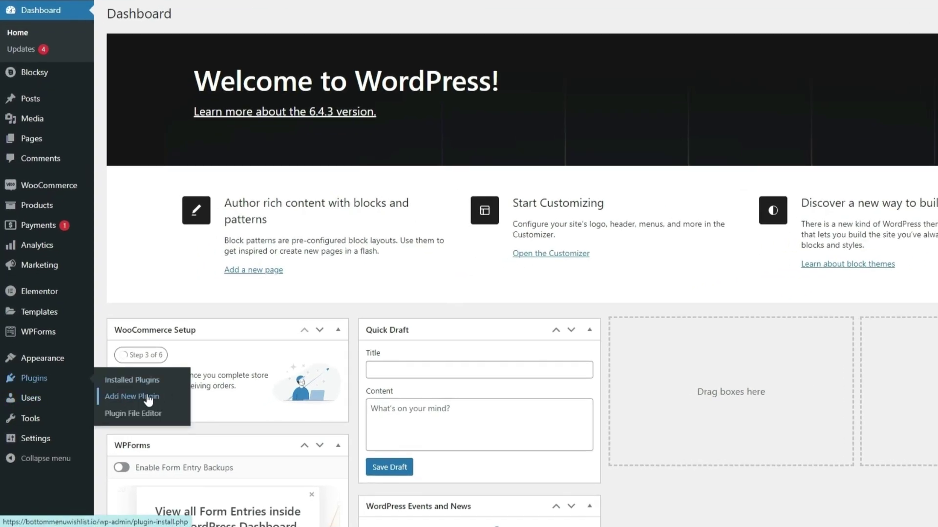
- Install and activate the YITH WooCommerce Wishlist plugin from Add New Plugin
left_click(119, 402)
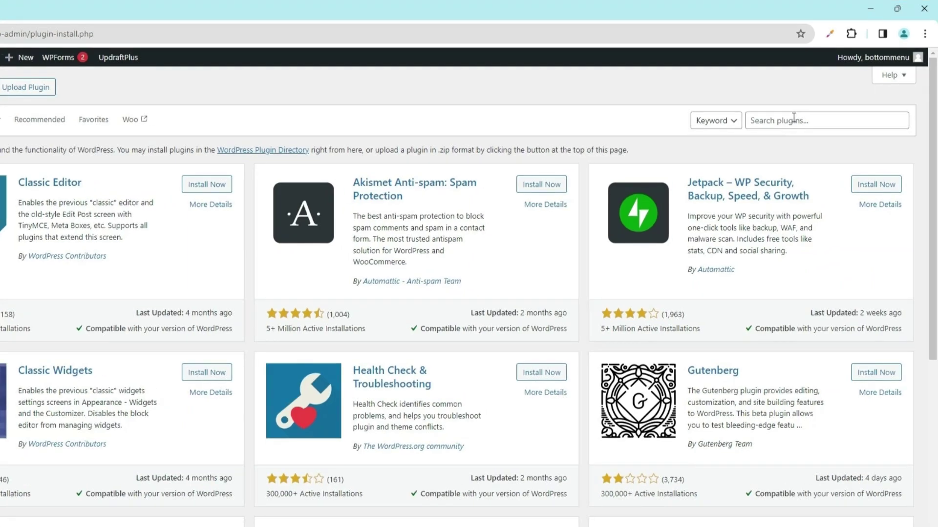
left_click(791, 120)
type("YITH WooCommerce Wishlist")
key("Return")
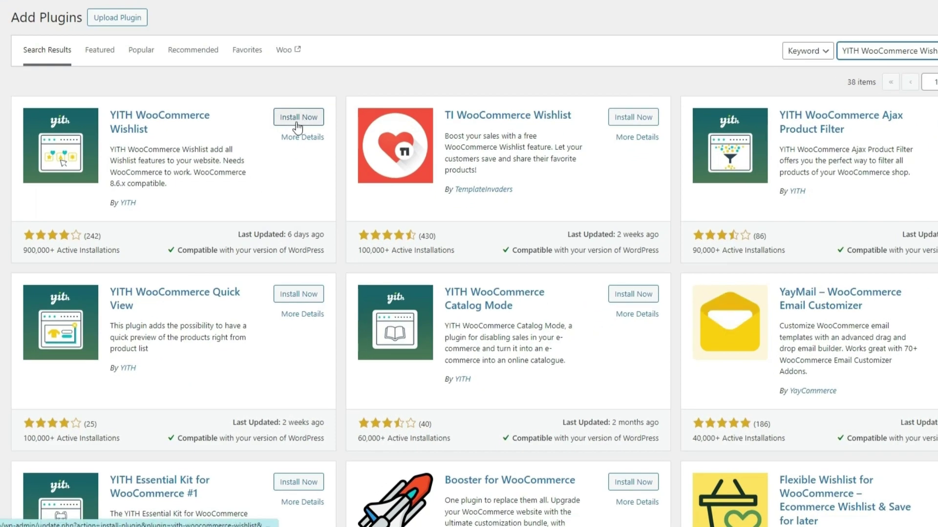
left_click(328, 169)
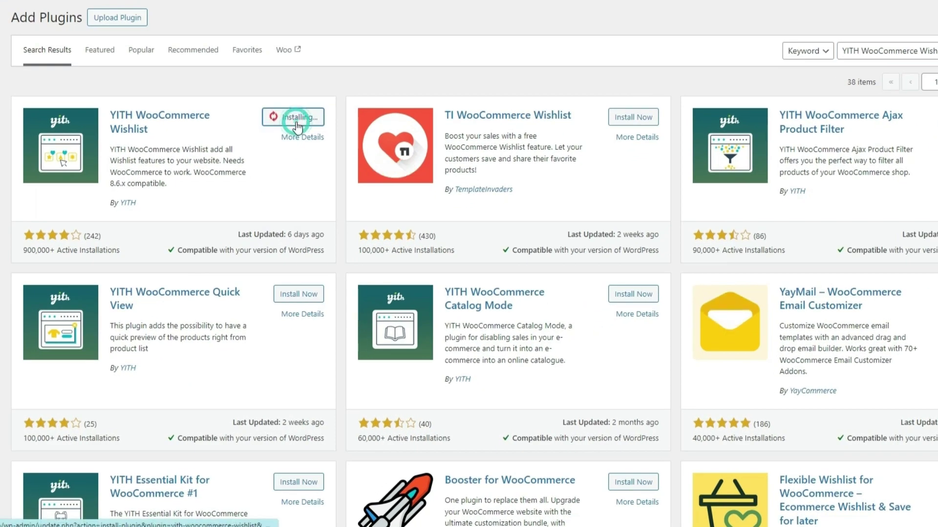
left_click(299, 118)
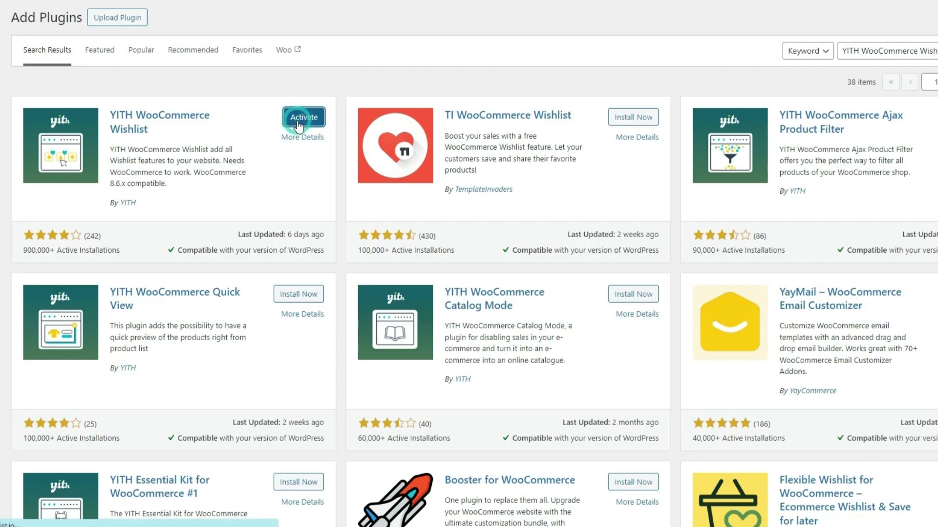
mouse_move(25, 354)
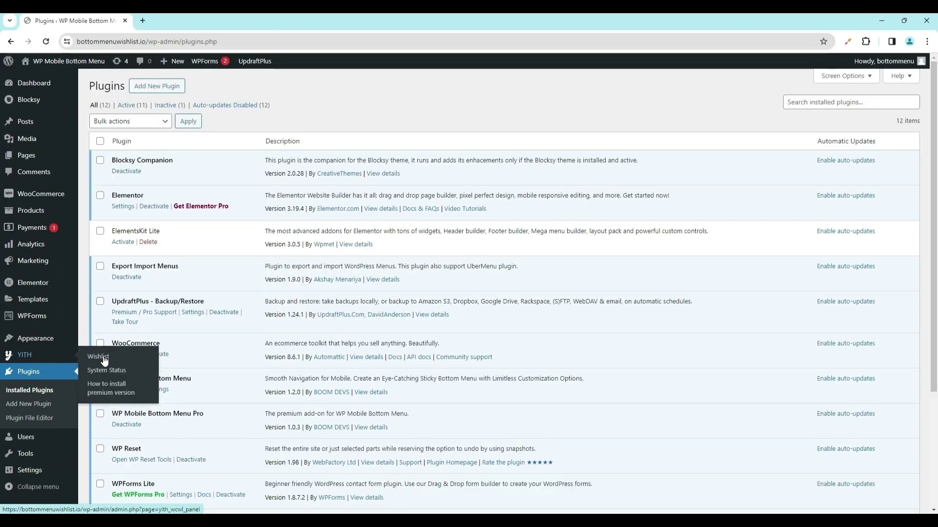
- Enable Add to wishlist in the shop product loop and save the wishlist options
left_click(121, 361)
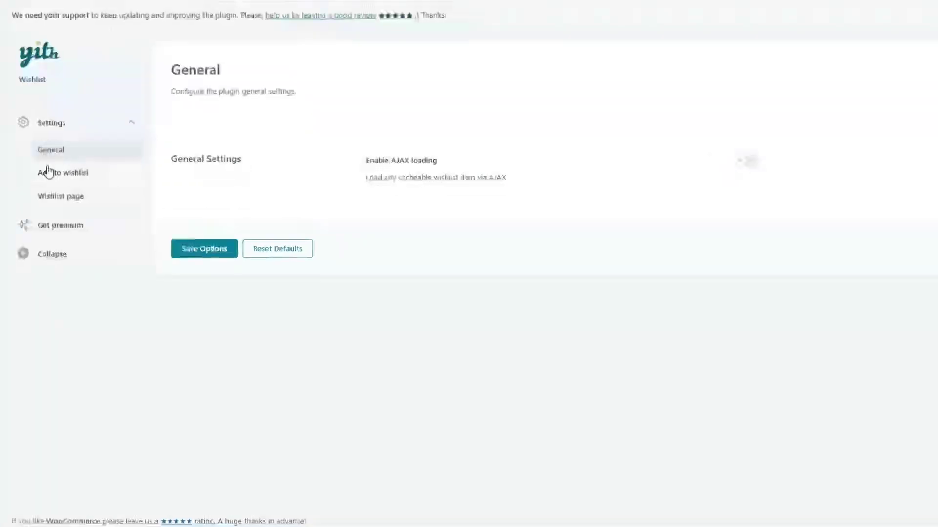
left_click(112, 174)
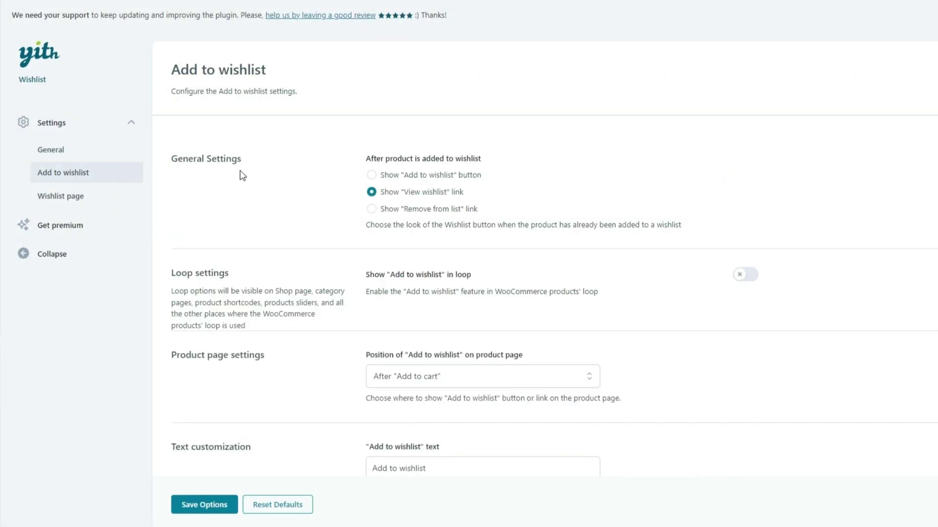
left_click_drag(167, 268, 247, 274)
left_click(255, 272)
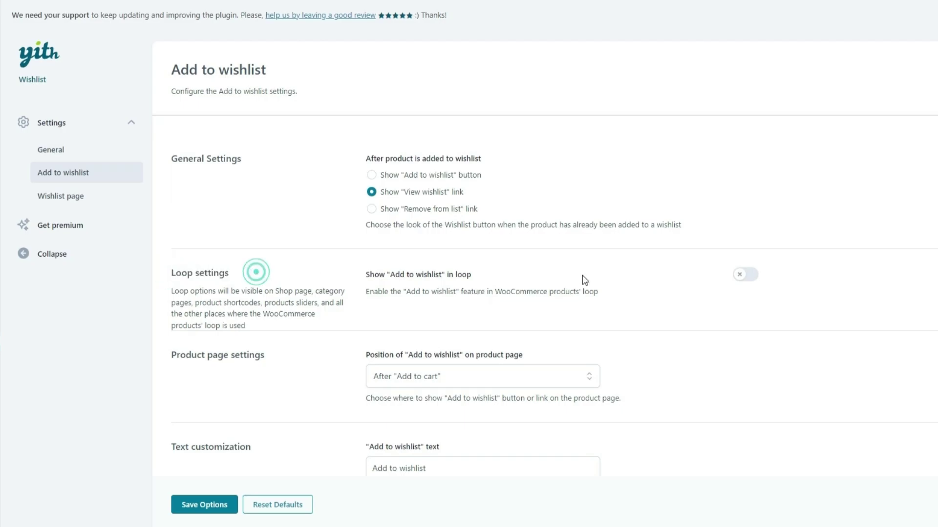
left_click(747, 275)
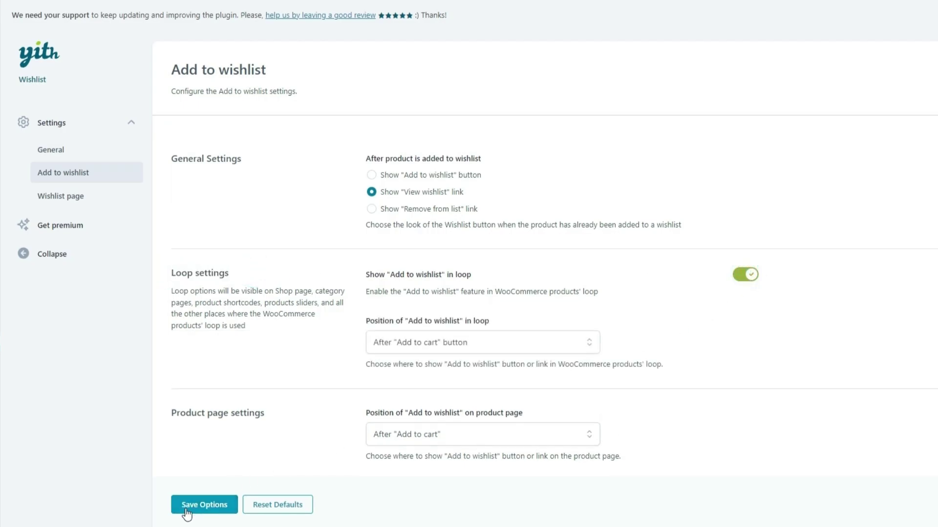
left_click(210, 504)
mouse_move(42, 316)
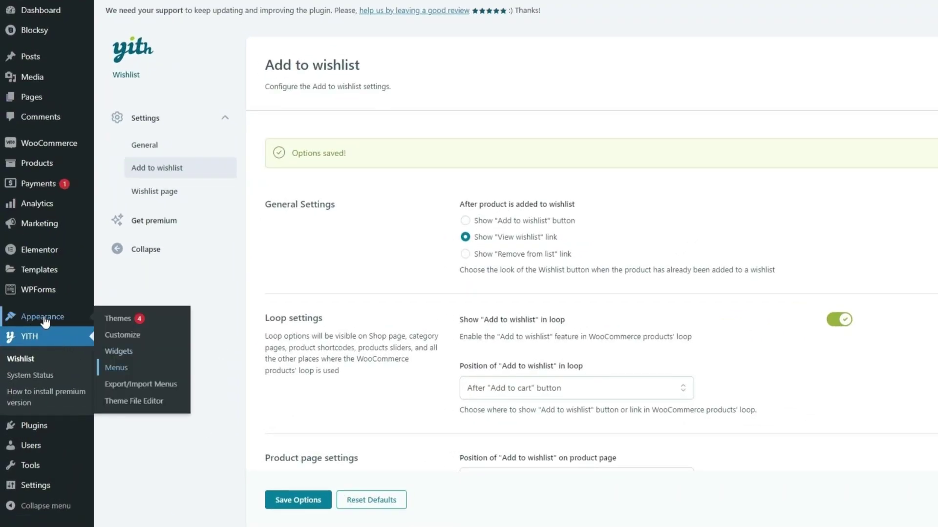
- Add the Wishlist page to Bottom Menu 2 and expand its item settings
left_click(131, 374)
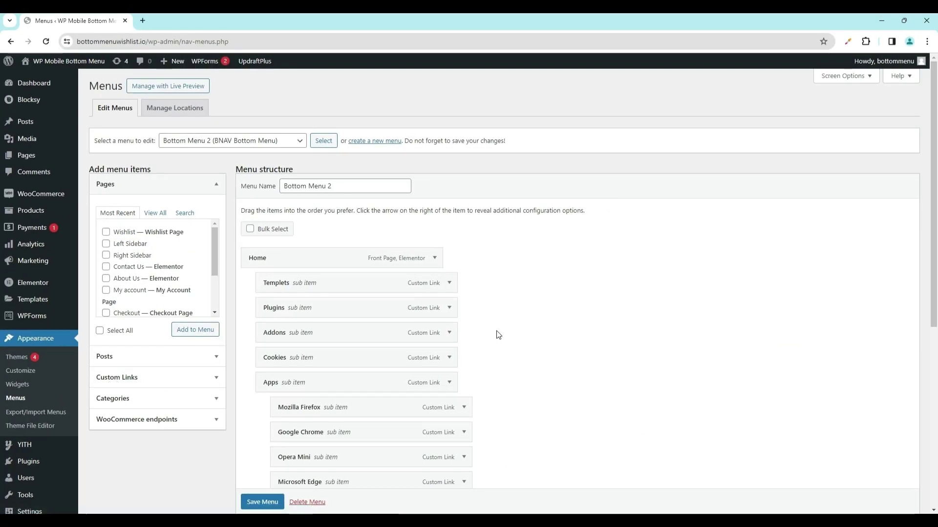
left_click(114, 234)
left_click(194, 330)
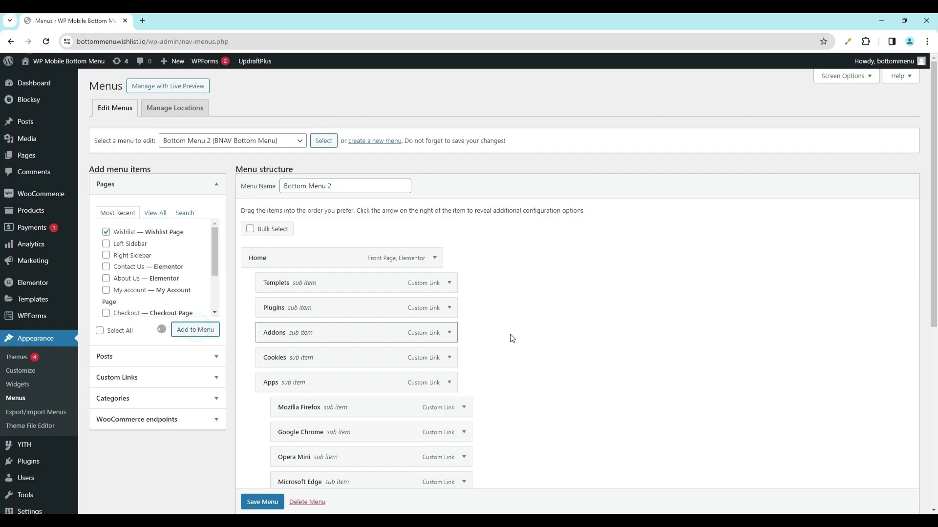
scroll(505, 350, "down", 6)
left_click(435, 295)
scroll(331, 325, "down", 3)
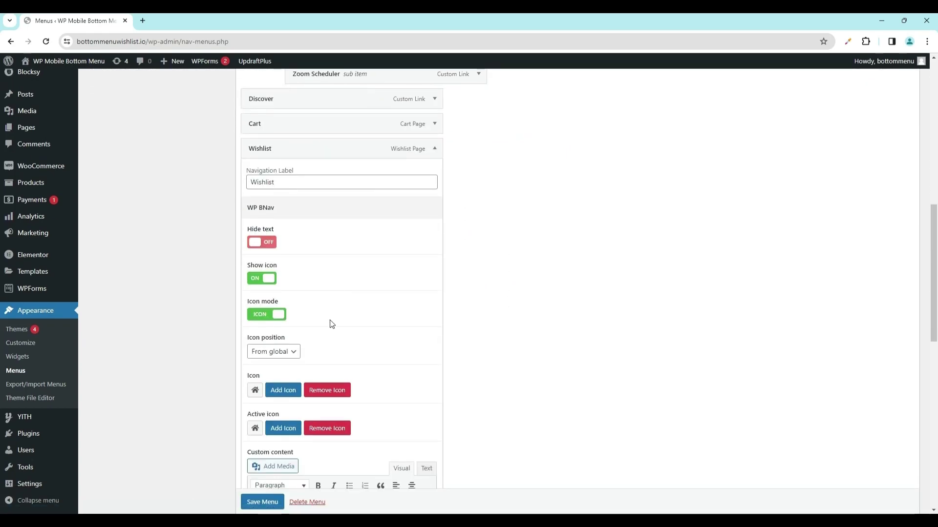
- Set the Wishlist item's icon mode to IMAGE with normal and active images
left_click(266, 314)
left_click(420, 389)
left_click(55, 181)
left_click(898, 487)
scroll(422, 410, "down", 2)
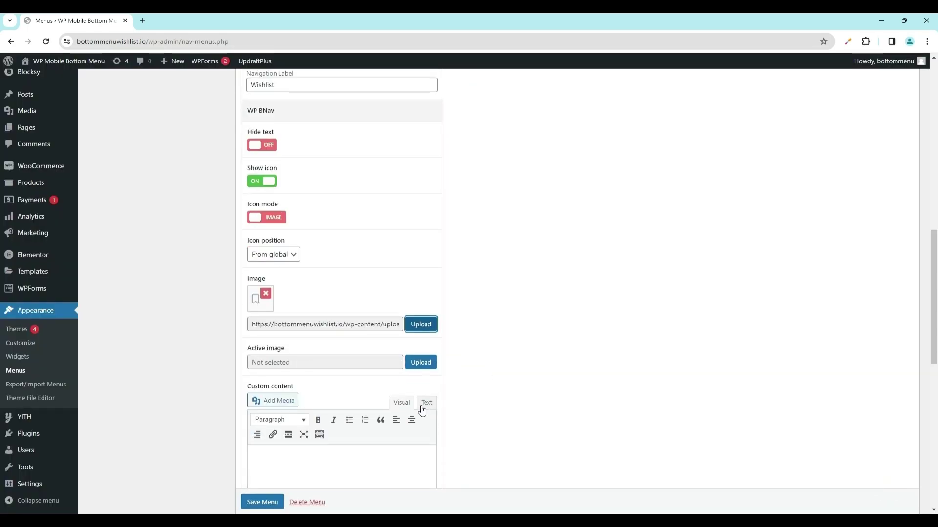
left_click(420, 362)
left_click(111, 182)
left_click(900, 485)
- Turn on Use as Wishlist cart for the item and save the menu
scroll(523, 349, "down", 5)
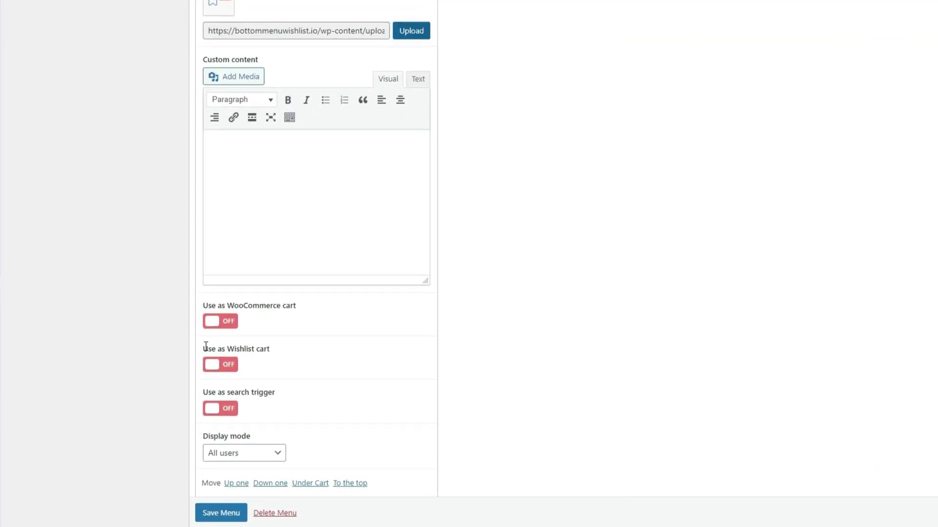
left_click_drag(206, 348, 271, 350)
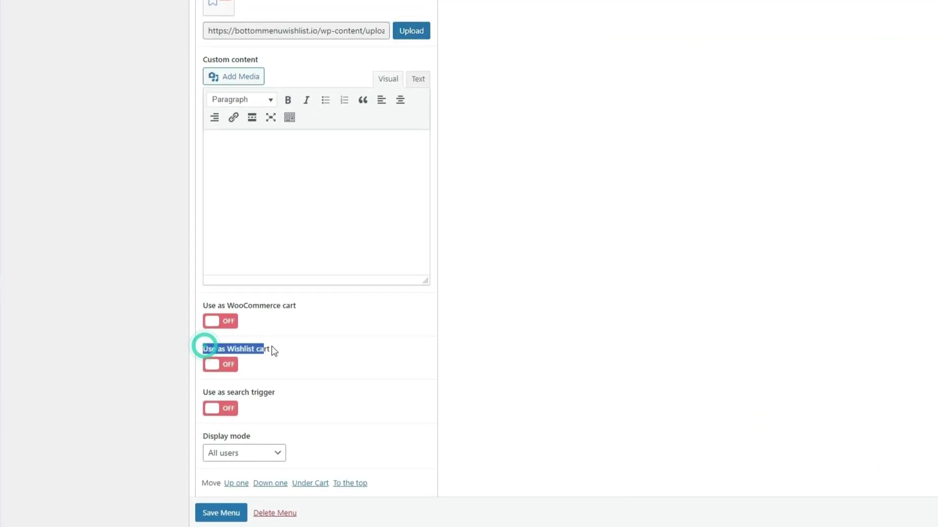
left_click(225, 367)
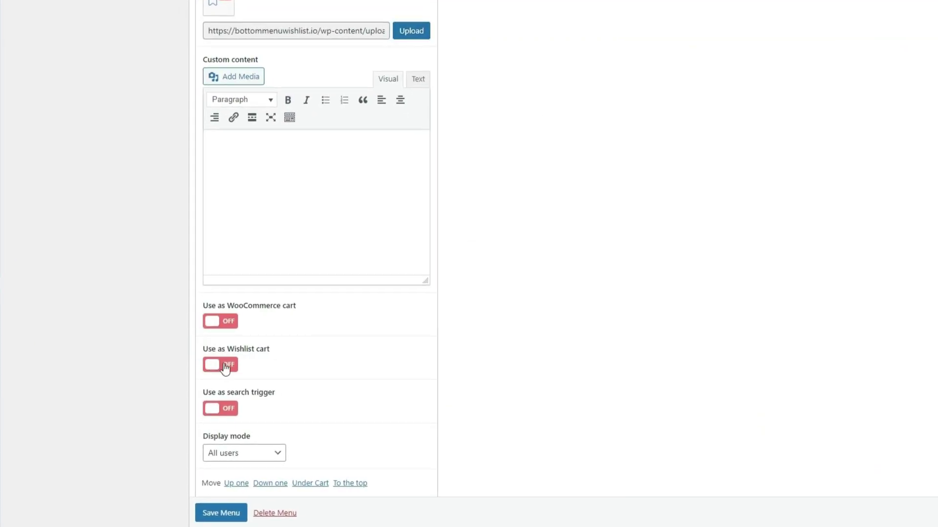
left_click(230, 367)
scroll(279, 366, "down", 5)
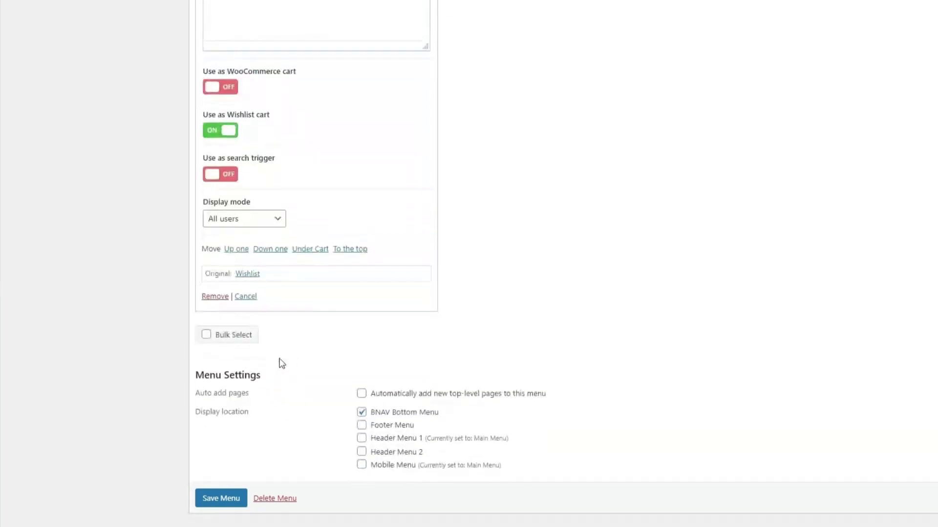
left_click(207, 502)
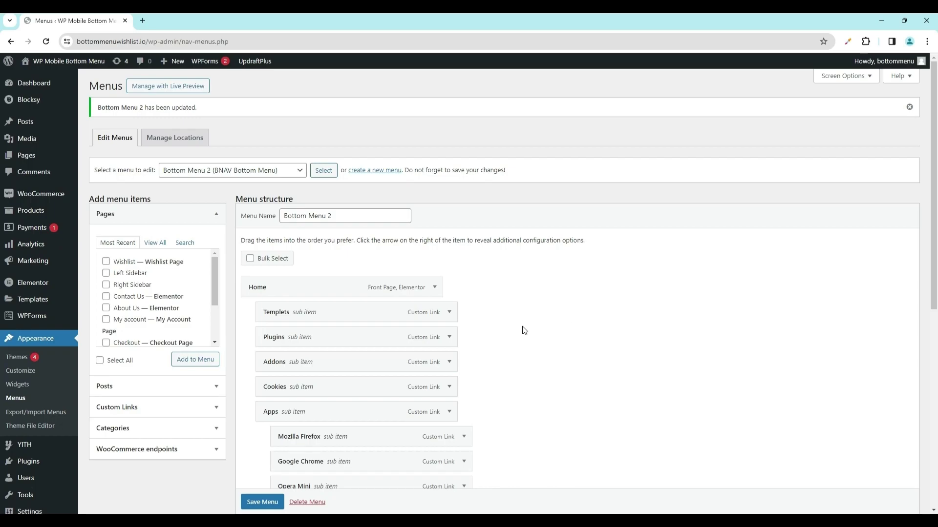
- Go to the WP BNav bottom menu style settings in the Customizer
left_click(21, 373)
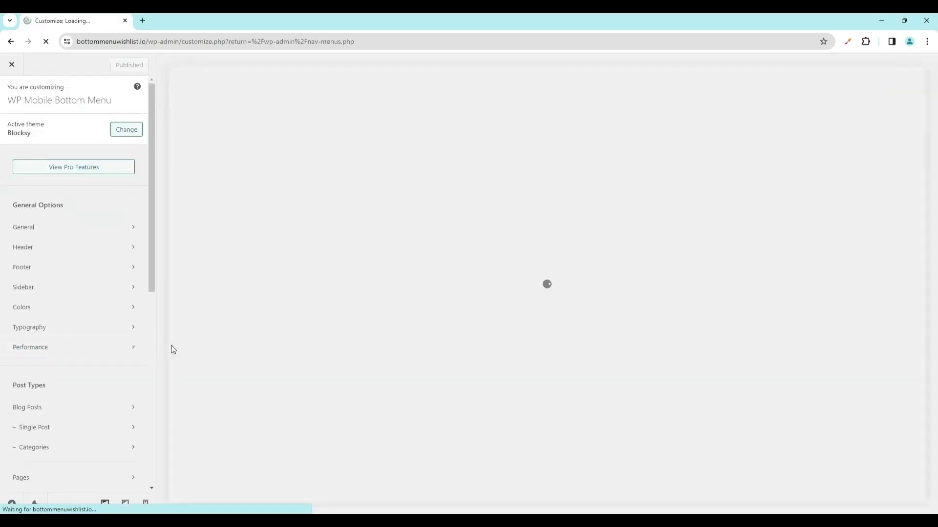
scroll(94, 381, "down", 8)
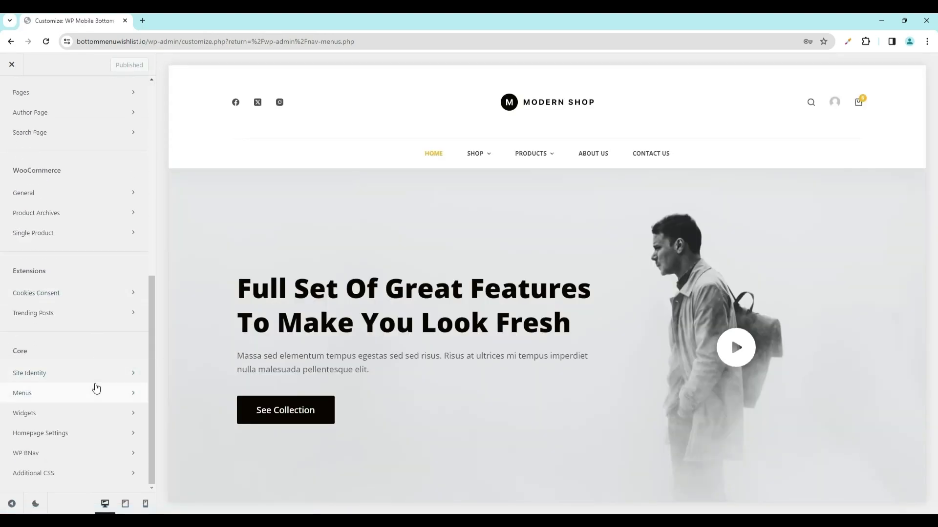
left_click(60, 449)
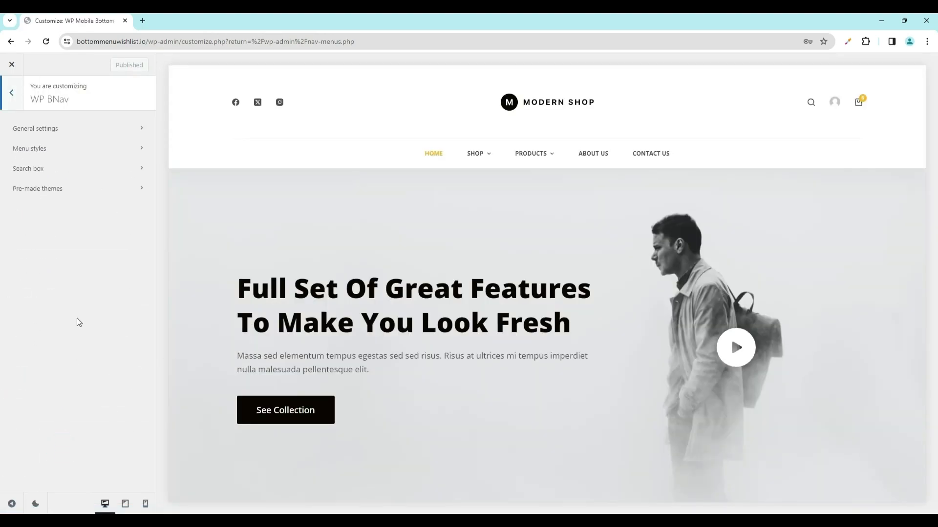
left_click(96, 156)
scroll(87, 219, "down", 2)
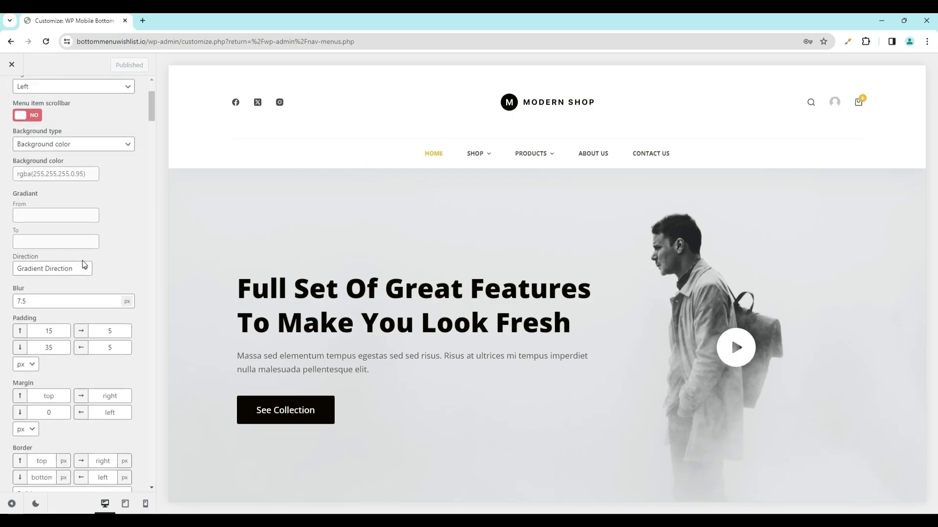
scroll(87, 244, "down", 2)
scroll(86, 265, "up", 5)
scroll(86, 265, "down", 5)
scroll(86, 263, "down", 5)
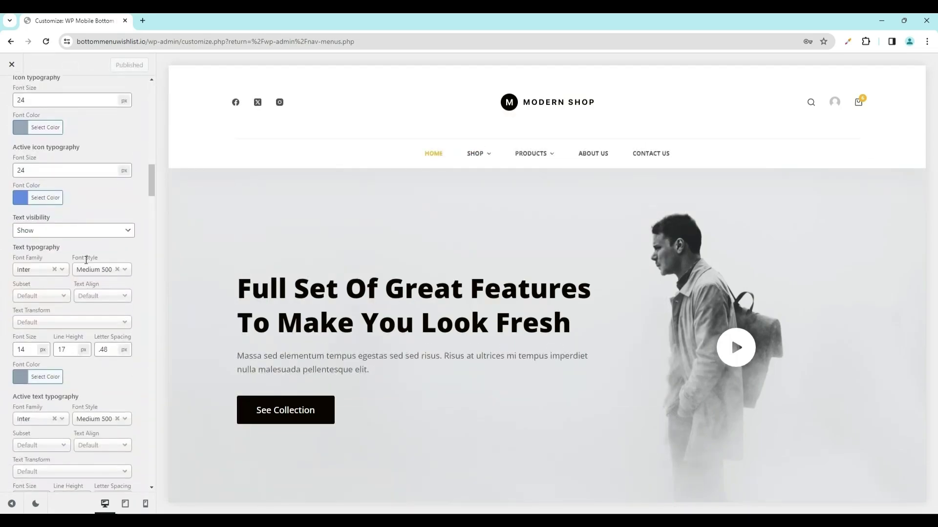
scroll(87, 262, "down", 3)
scroll(87, 260, "down", 3)
scroll(86, 261, "down", 5)
scroll(86, 264, "down", 4)
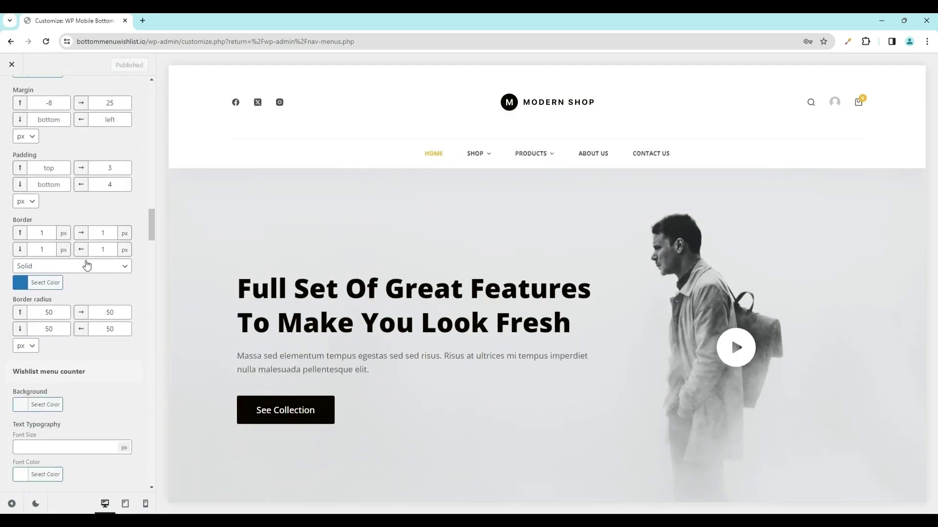
scroll(87, 264, "down", 5)
- Preview in mobile view and set the counter background to blue (#1e73be)
triple_click(46, 126)
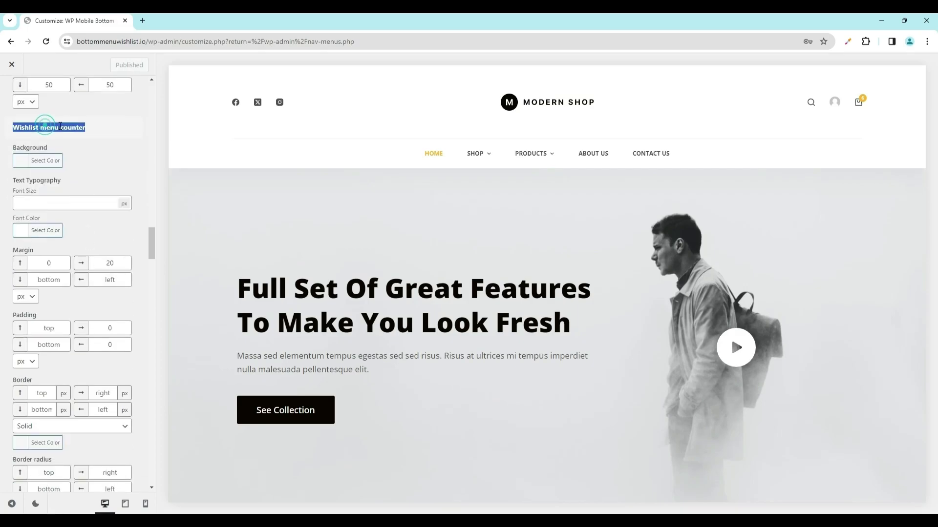
left_click(59, 125)
left_click(145, 504)
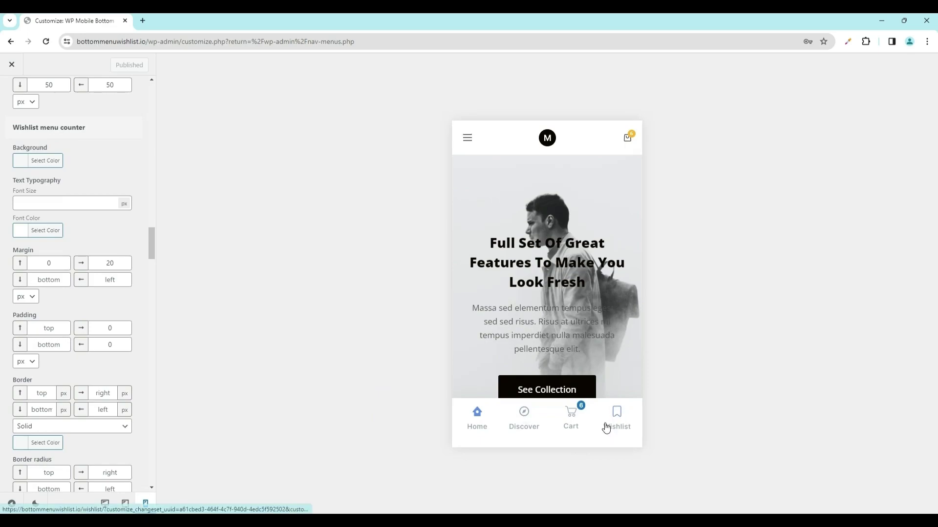
double_click(19, 151)
left_click(45, 161)
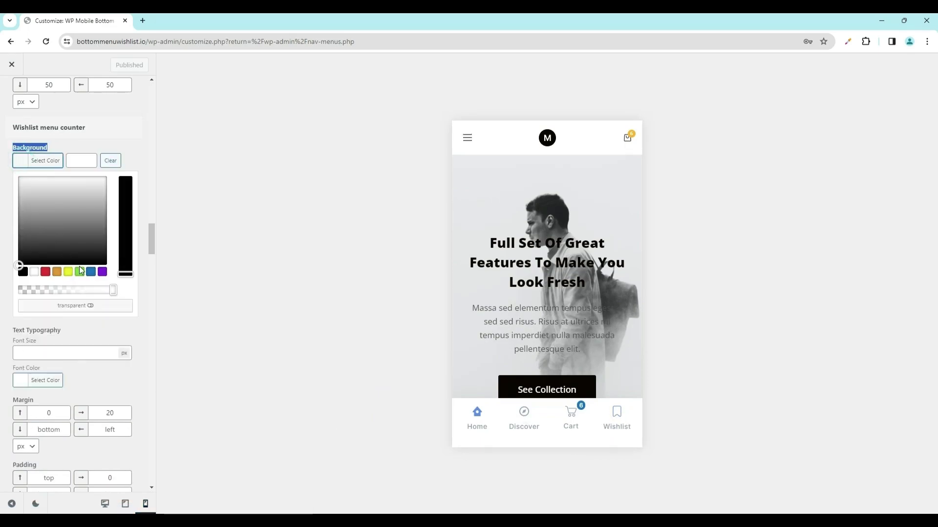
left_click(79, 271)
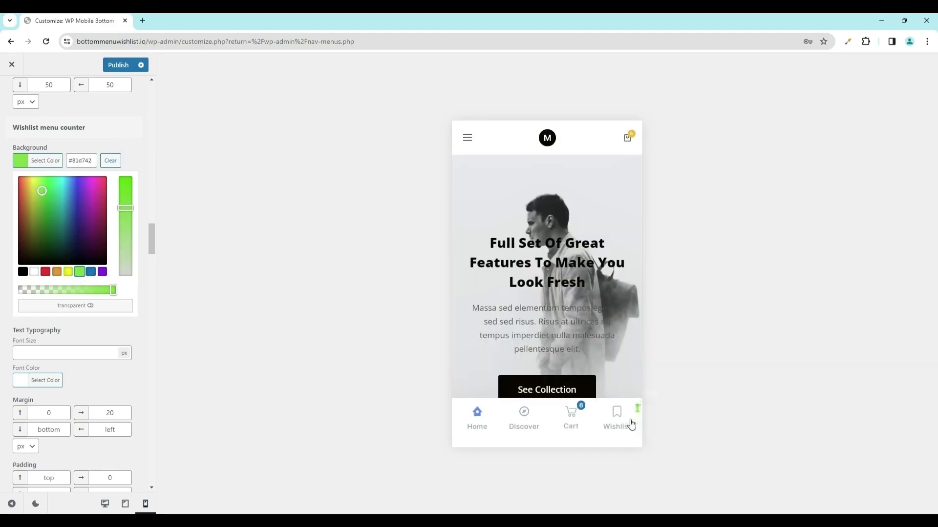
left_click(91, 272)
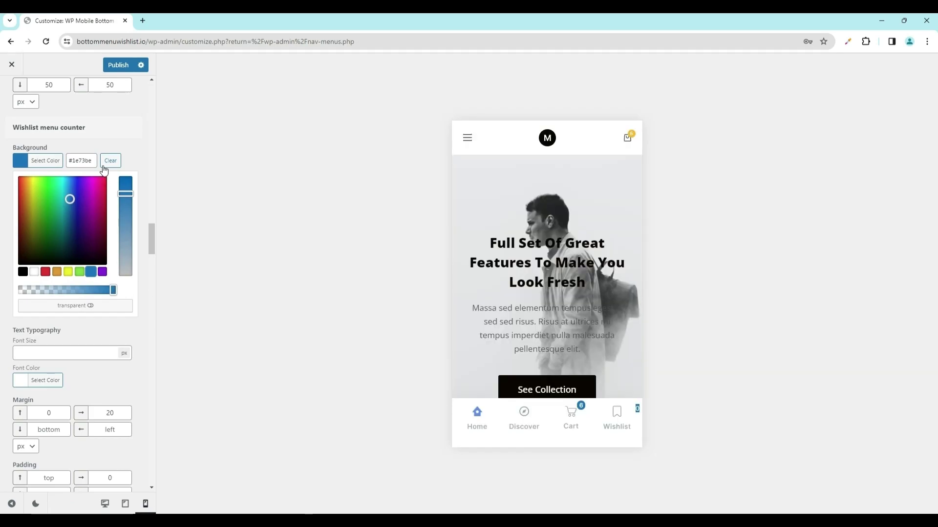
left_click(107, 136)
- Set the wishlist counter font size to 12 and font colour to white (#ffffff)
type("12")
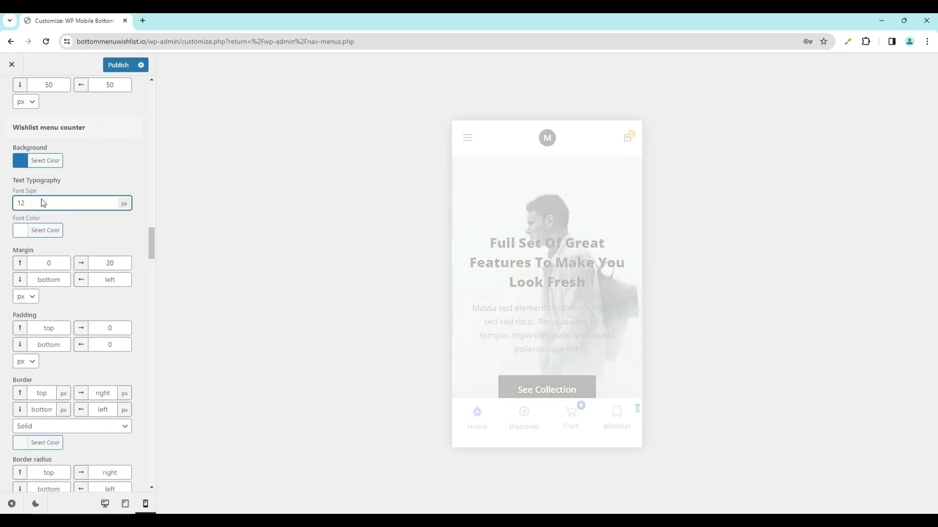
left_click(83, 179)
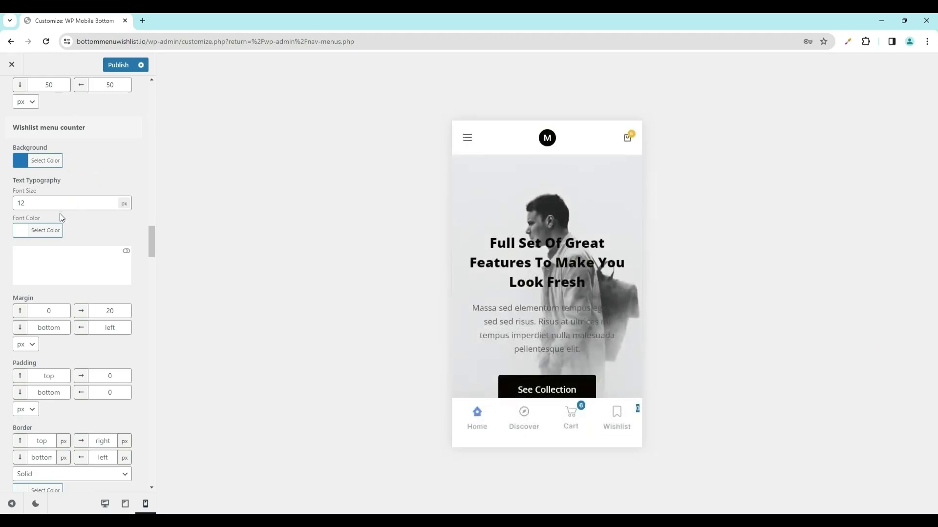
scroll(66, 213, "down", 1)
left_click(26, 183)
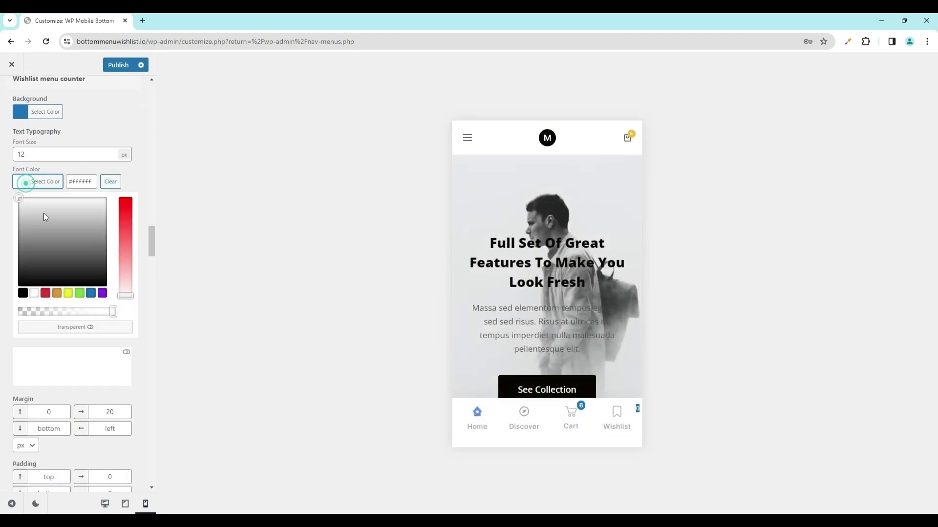
left_click(45, 293)
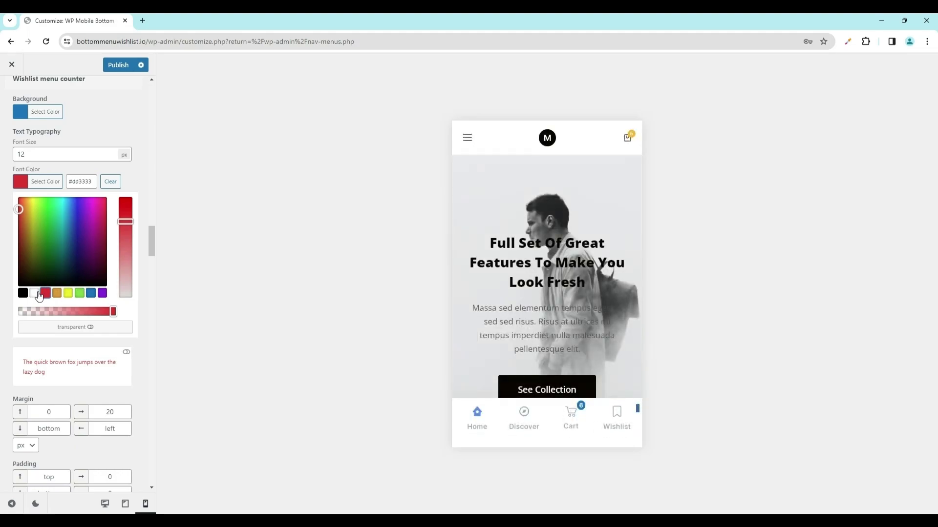
left_click(35, 293)
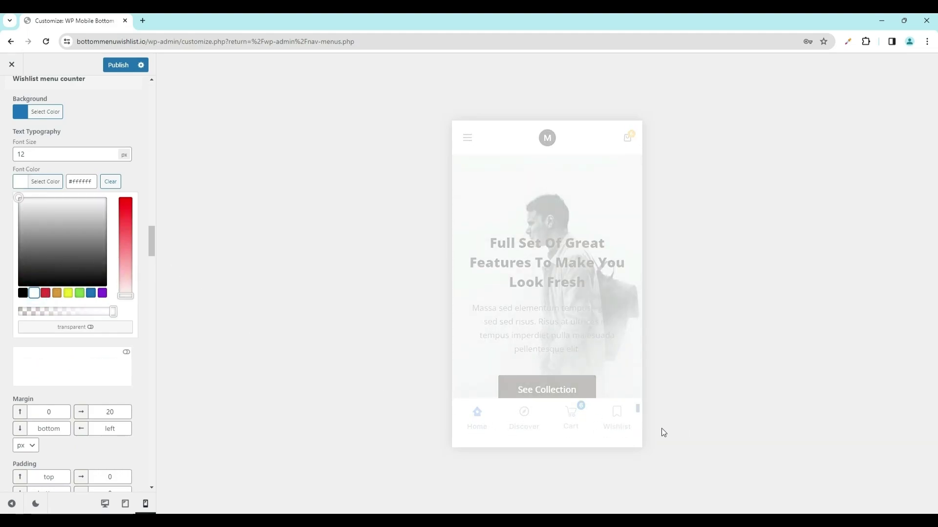
- Set the wishlist counter margin top to -8 and right to 42
left_click(123, 143)
scroll(57, 218, "down", 1)
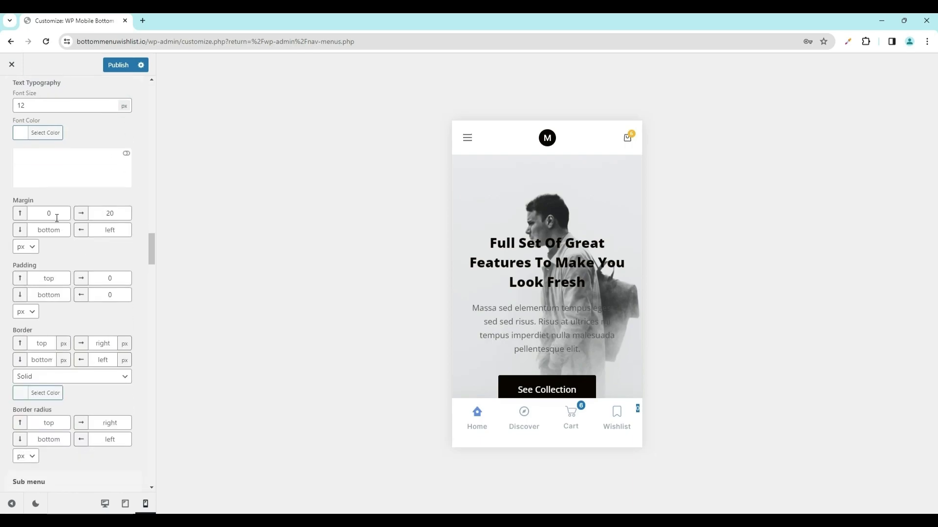
type("-8")
double_click(103, 214)
- Set counter padding right to 3 and left to 4, with top and bottom cleared
left_click(49, 278)
key("Tab")
type("2")
key("Tab")
type("2")
key("Tab")
type("2")
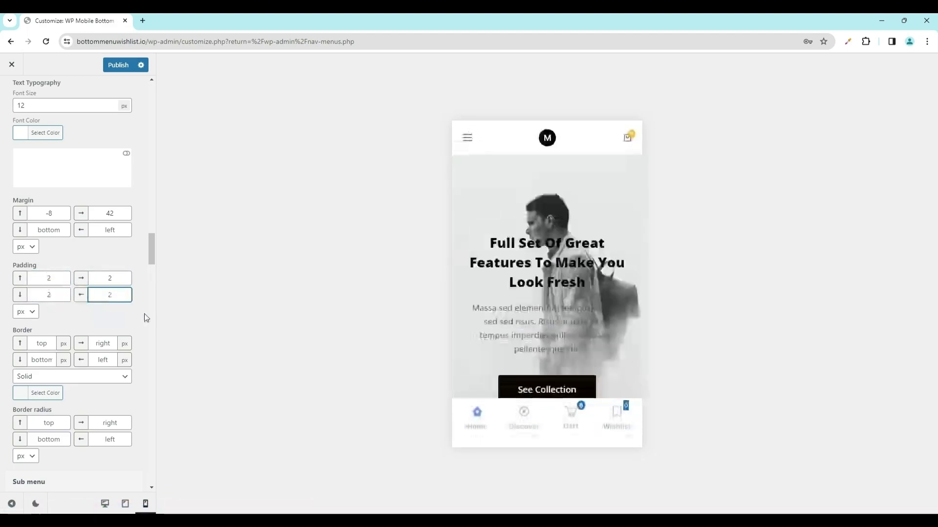
double_click(28, 277)
key("BackSpace")
key("Tab")
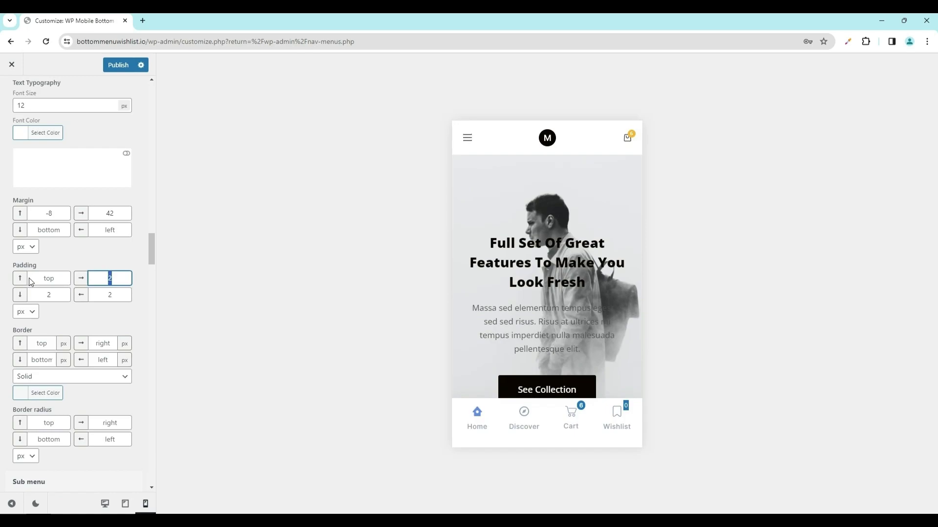
type("3")
key("Tab")
key("BackSpace")
key("Tab")
type("4")
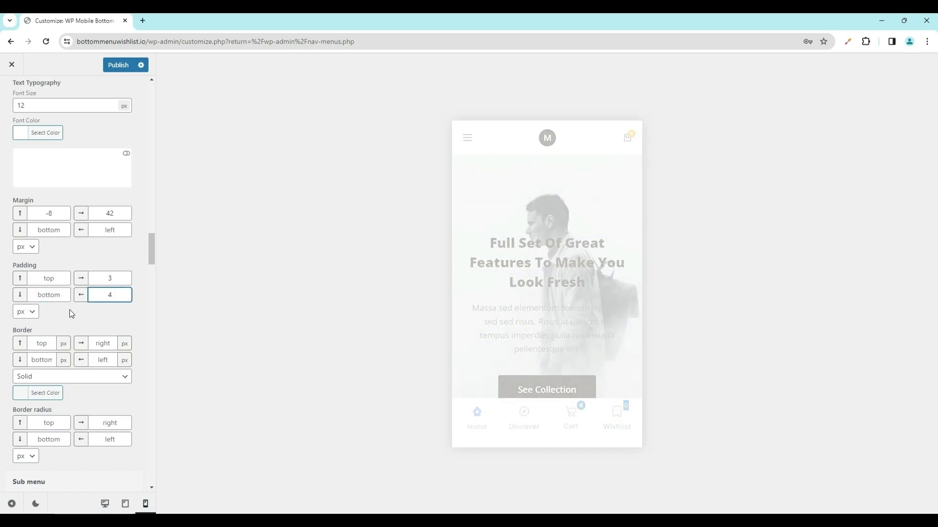
left_click(72, 310)
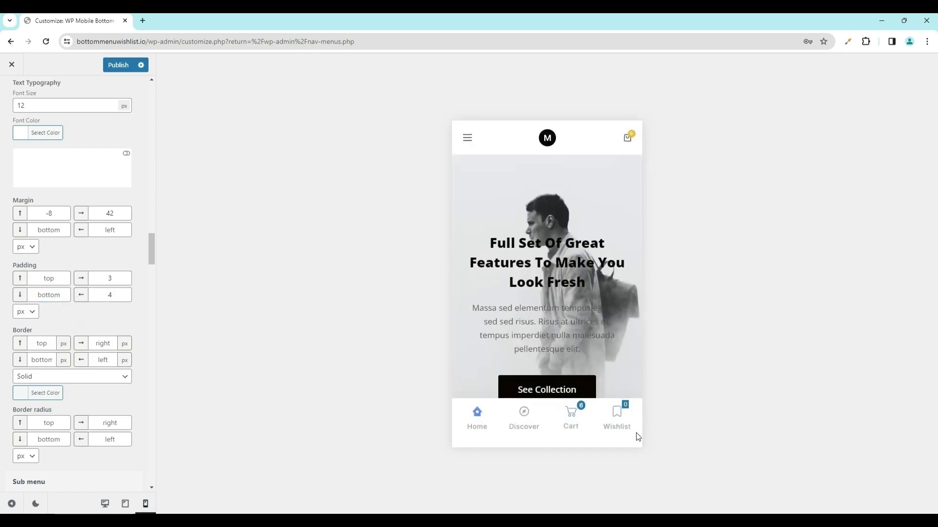
scroll(28, 281, "down", 1)
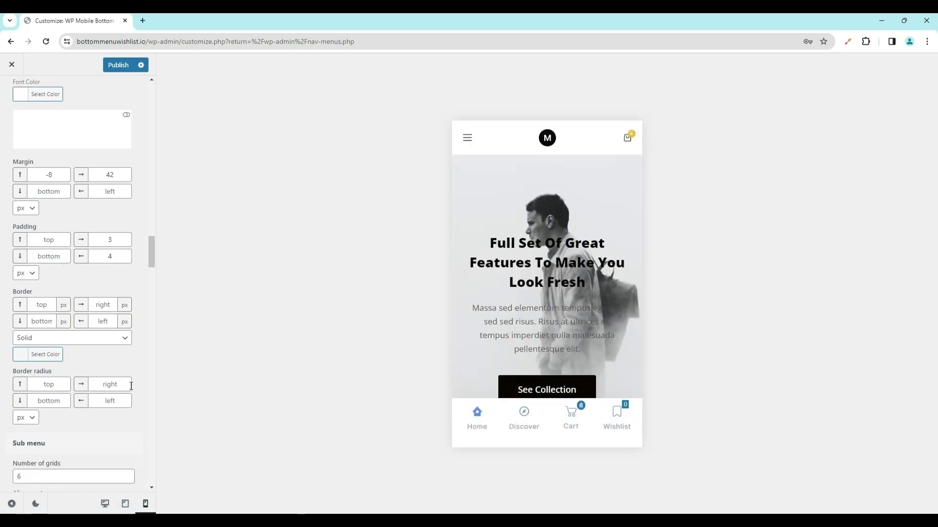
- Try a yellow border colour on the counter, then clear it
left_click(34, 345)
left_click(68, 470)
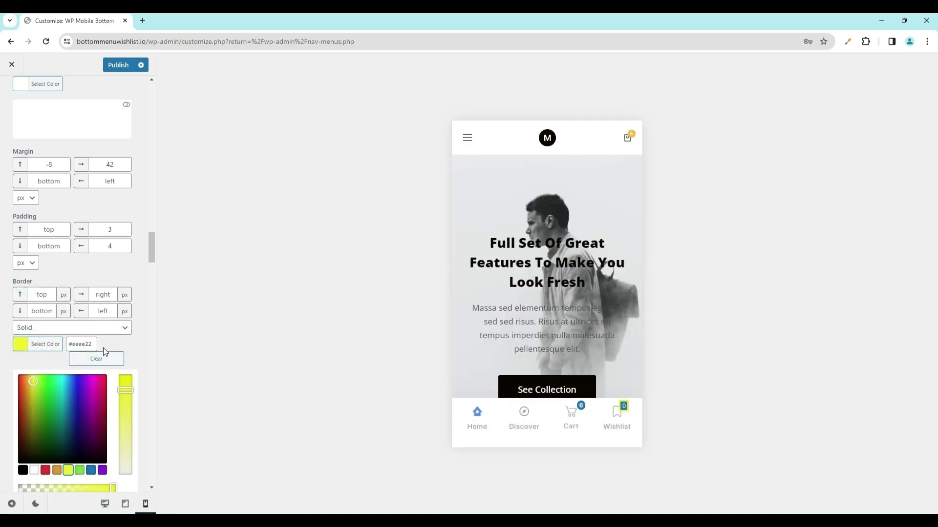
scroll(103, 351, "down", 1)
left_click(108, 310)
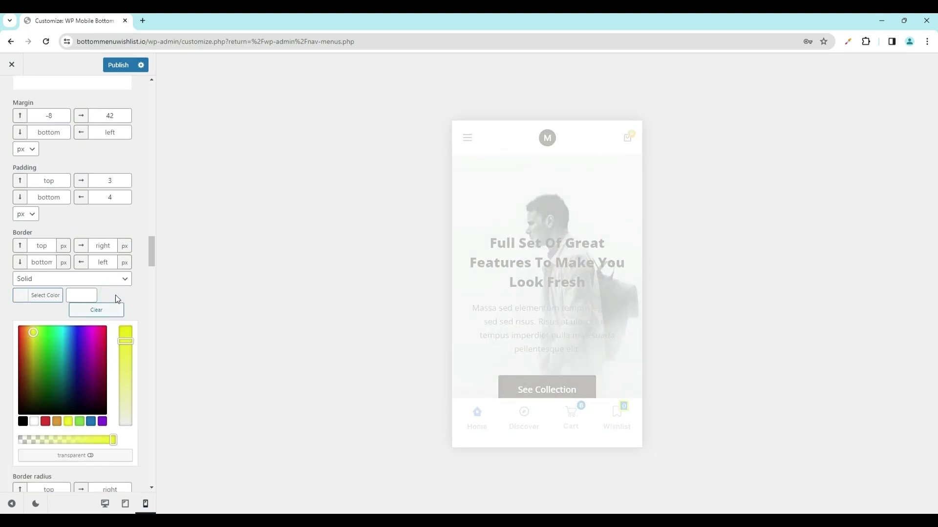
scroll(122, 297, "down", 1)
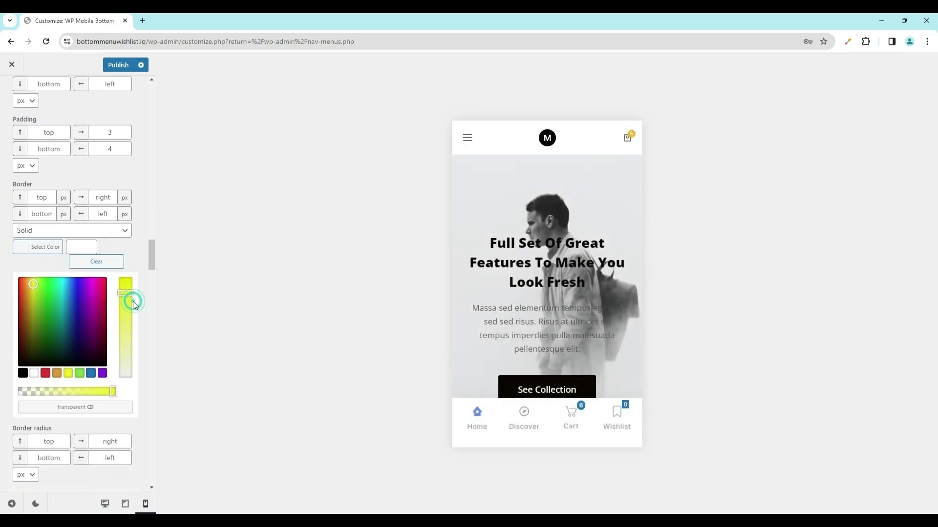
scroll(39, 397, "down", 1)
left_click(53, 383)
scroll(36, 327, "up", 1)
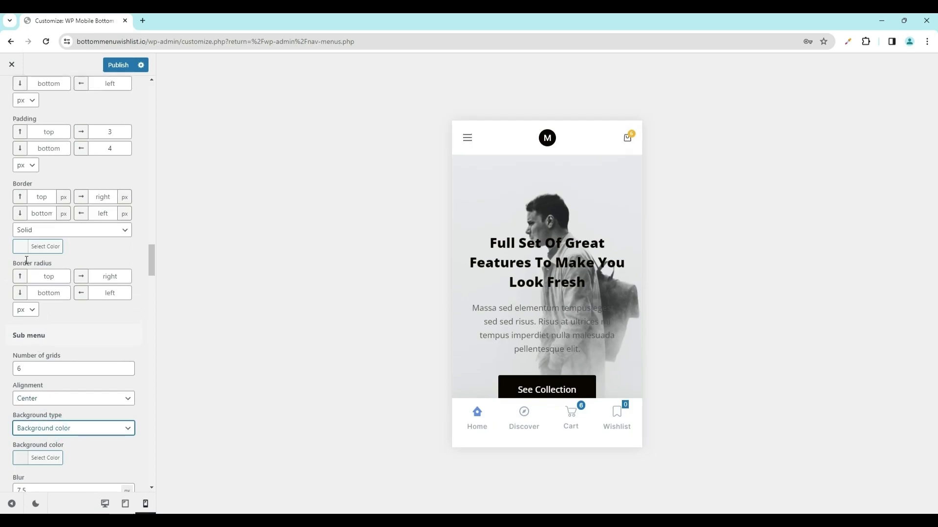
- Enter a border radius of 50 in the counter's corner fields
left_click(51, 277)
type("50")
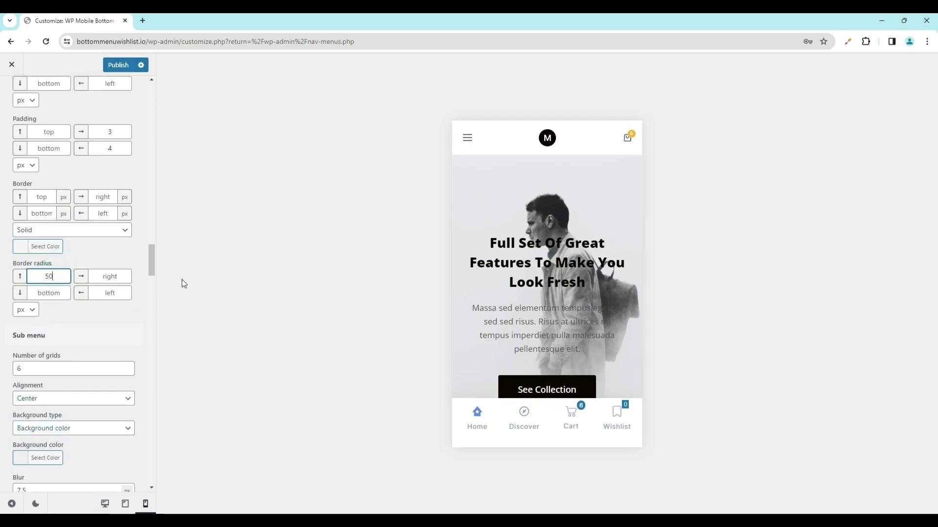
key("Tab")
type("50")
key("Tab")
type("50")
left_click(103, 318)
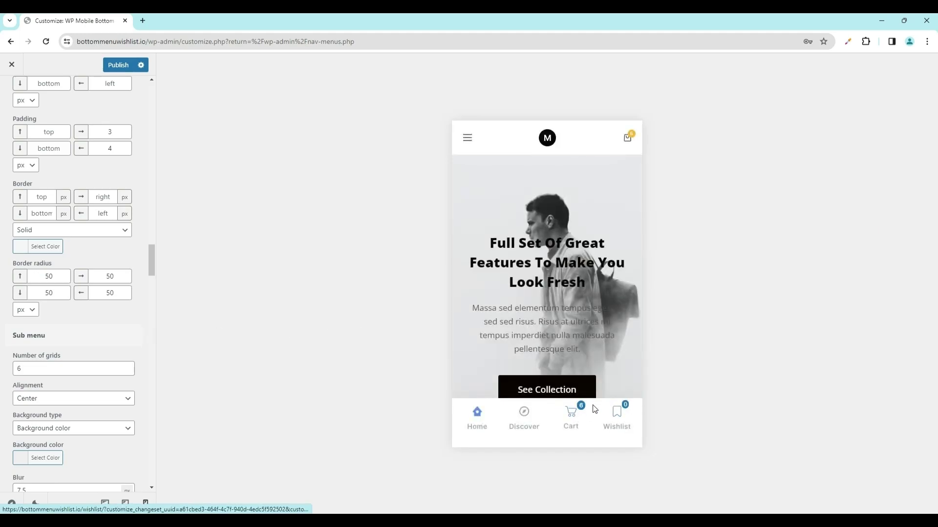
- Scroll the mobile preview down through the shop product listing
scroll(575, 333, "down", 5)
scroll(575, 333, "down", 5)
scroll(575, 333, "down", 5)
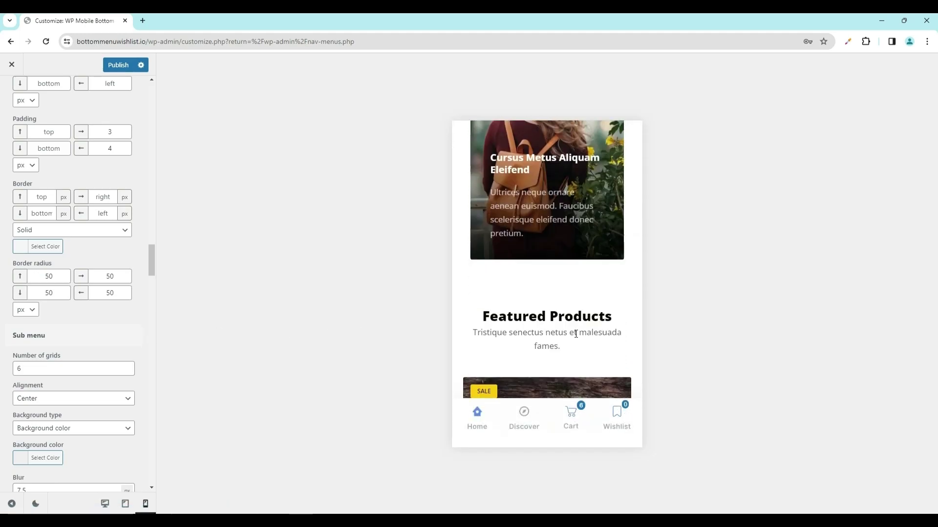
scroll(575, 333, "down", 5)
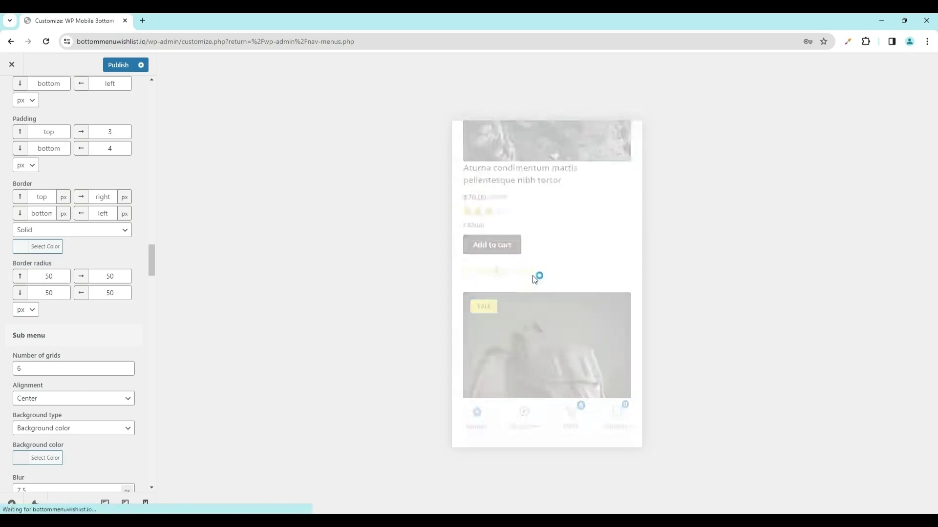
scroll(570, 271, "down", 3)
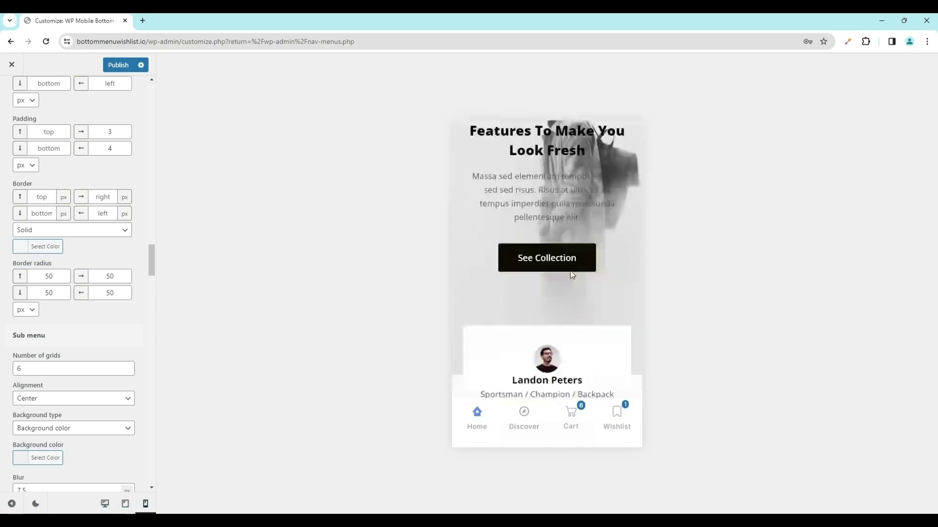